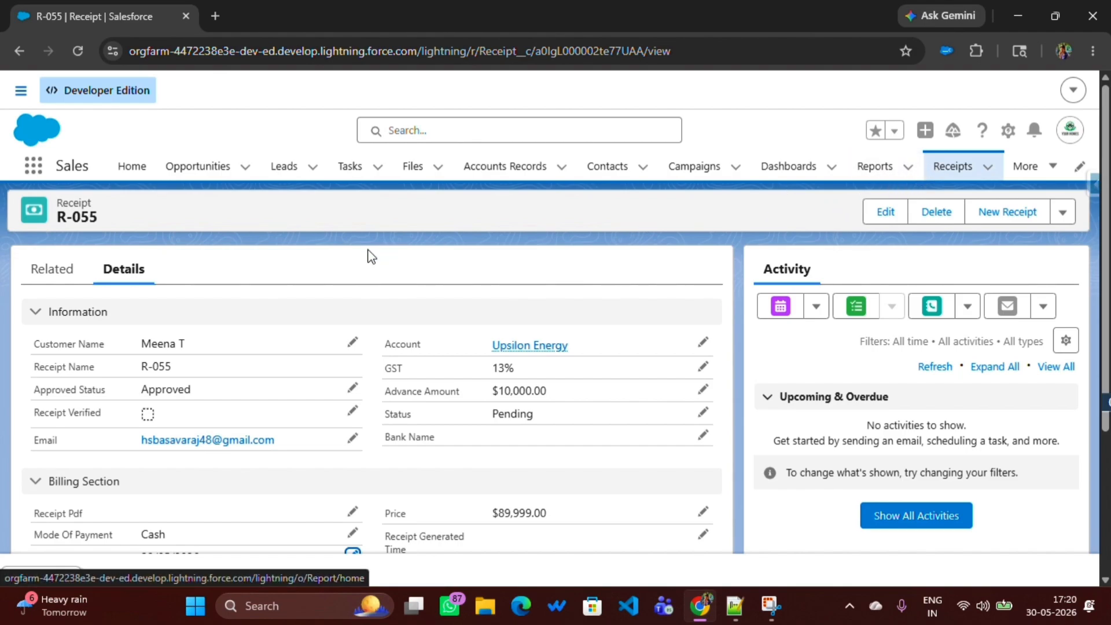
# - Set the Approve Date of receipt R-055 to 05/01/2026 and save the record
pyautogui.scroll(-4, 278, 273)
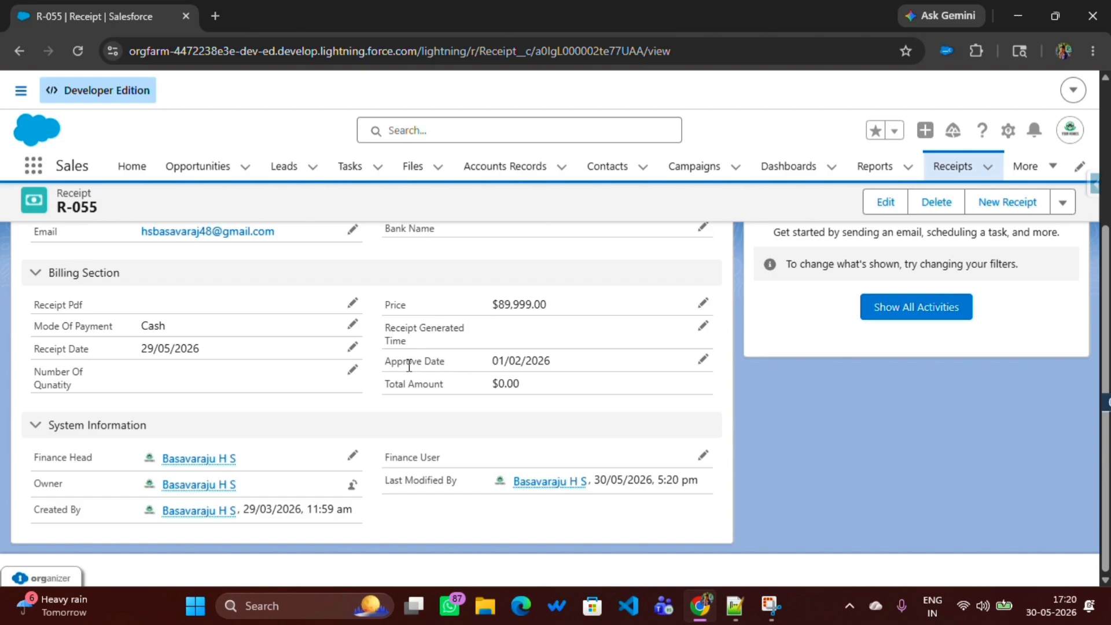
pyautogui.moveTo(385, 367); pyautogui.dragTo(449, 361)
pyautogui.scroll(2, 435, 440)
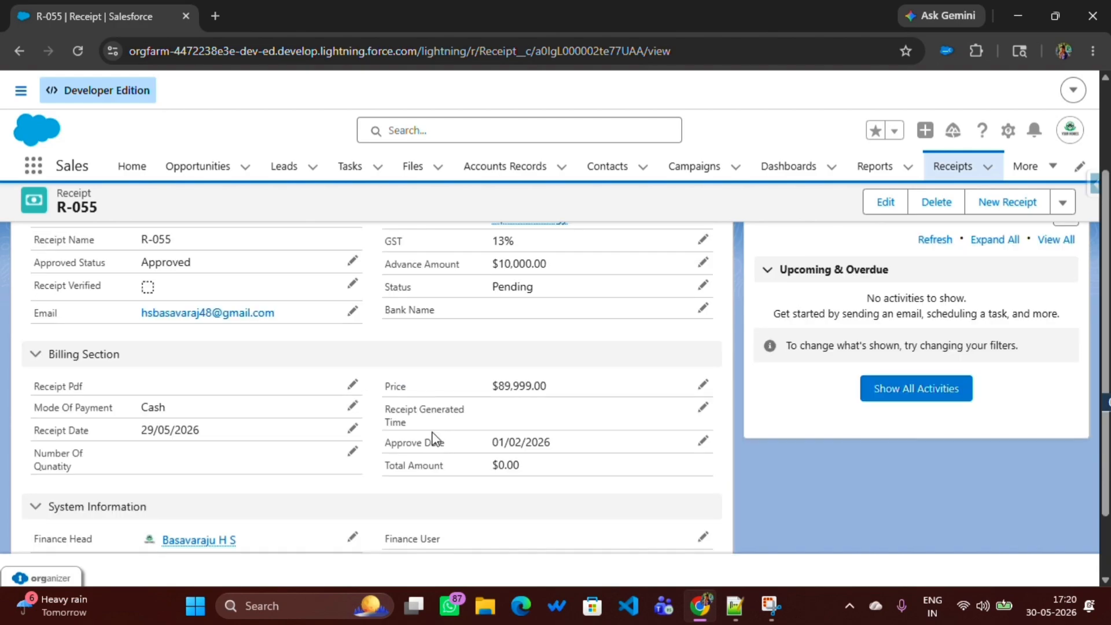
pyautogui.click(703, 441)
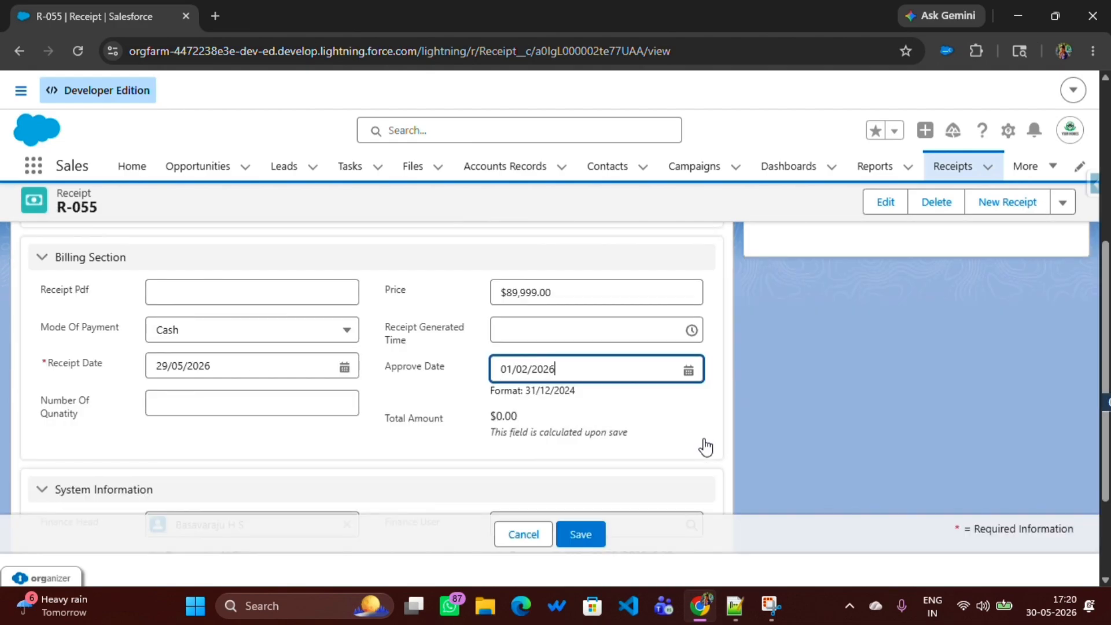
pyautogui.click(571, 373)
pyautogui.click(490, 88)
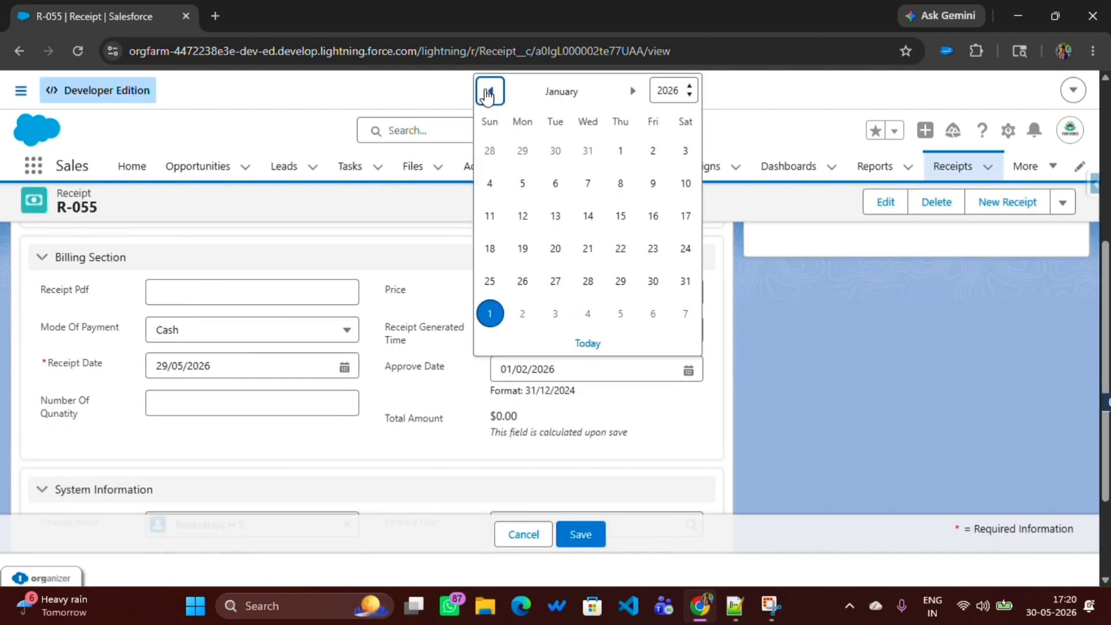
pyautogui.click(523, 183)
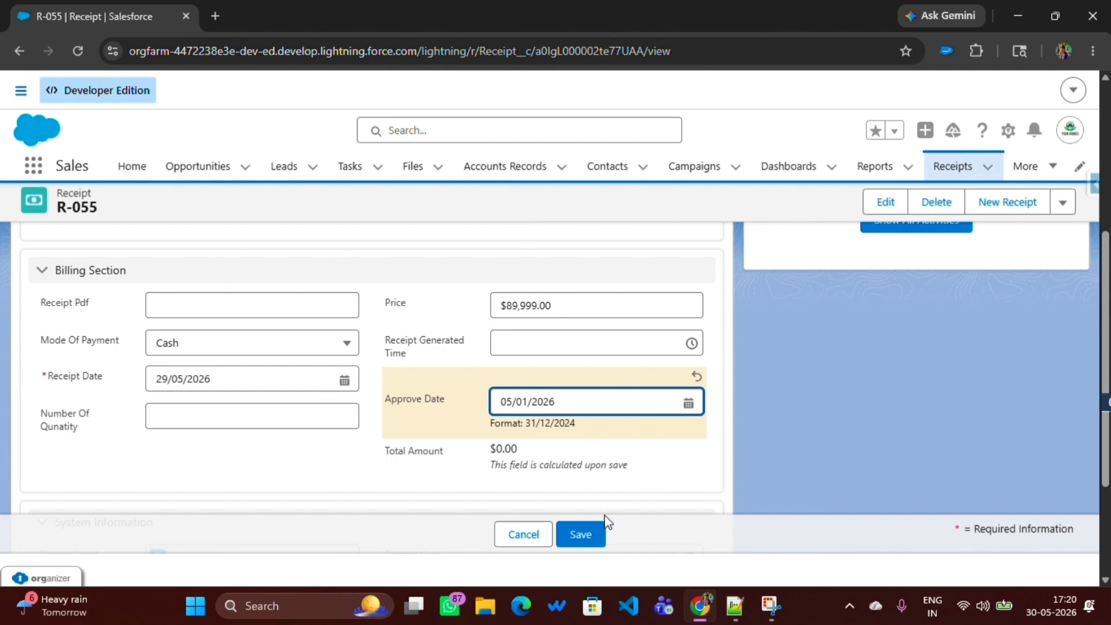
pyautogui.click(583, 540)
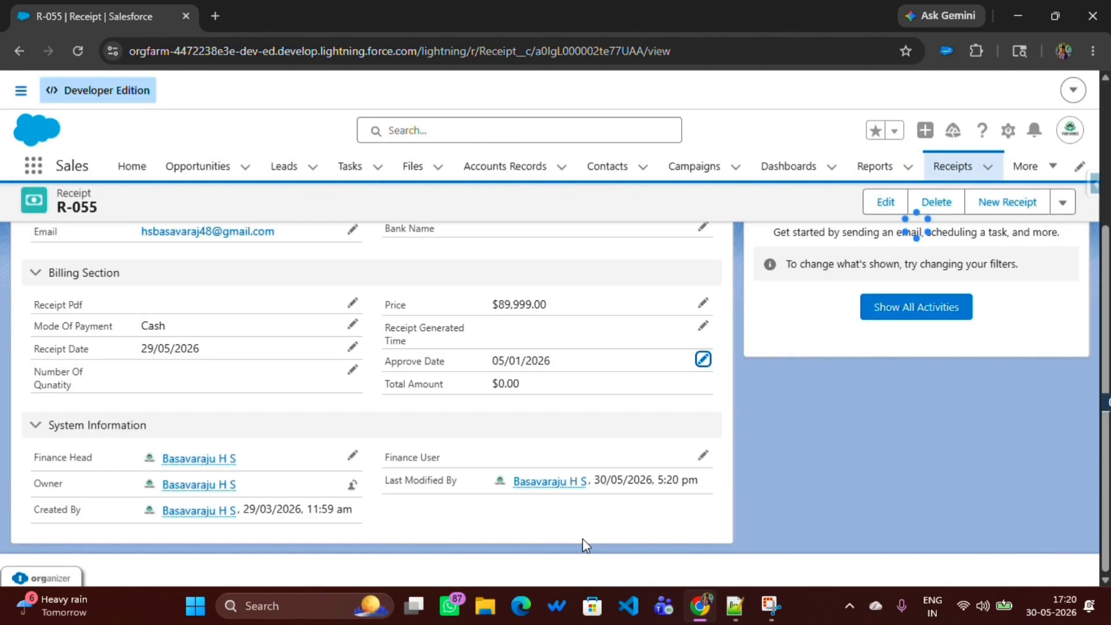
pyautogui.scroll(3, 492, 388)
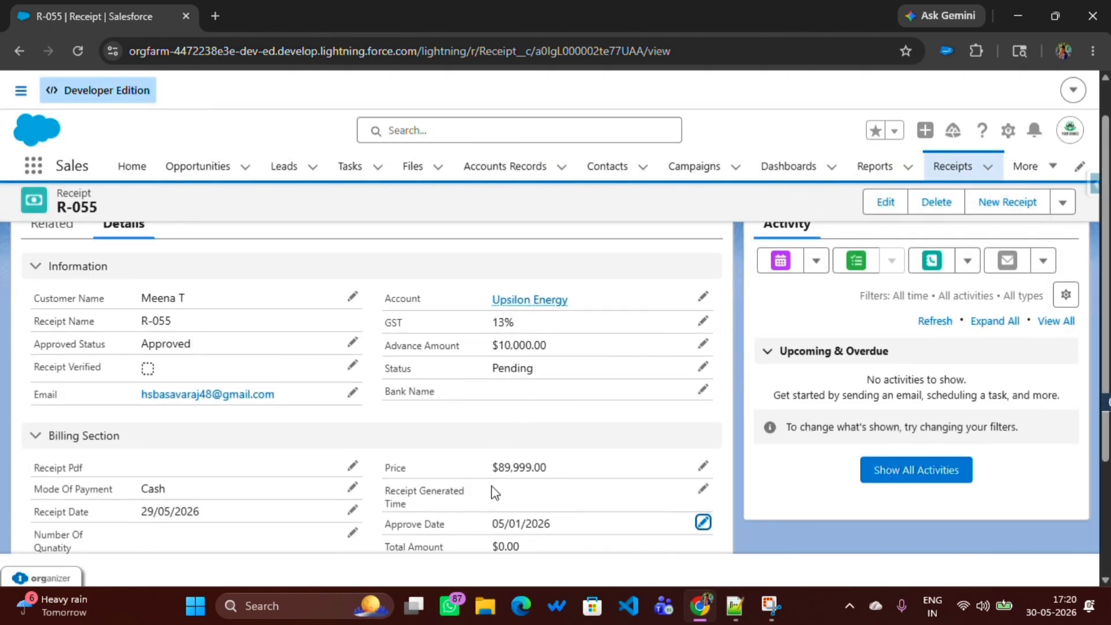
pyautogui.scroll(-1, 491, 485)
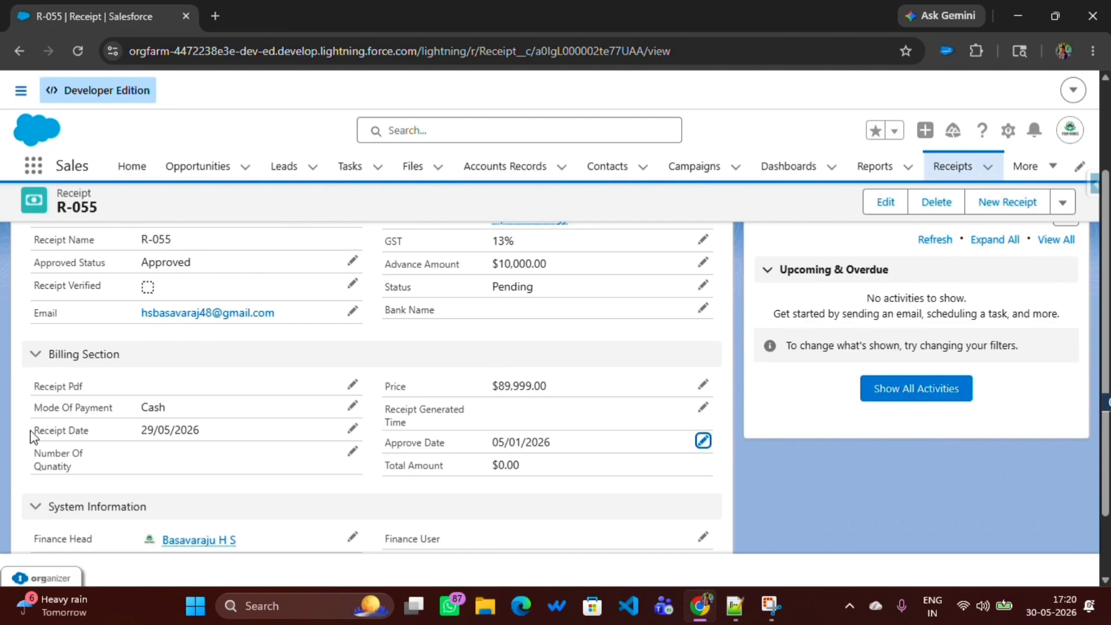
pyautogui.moveTo(30, 432); pyautogui.dragTo(90, 431)
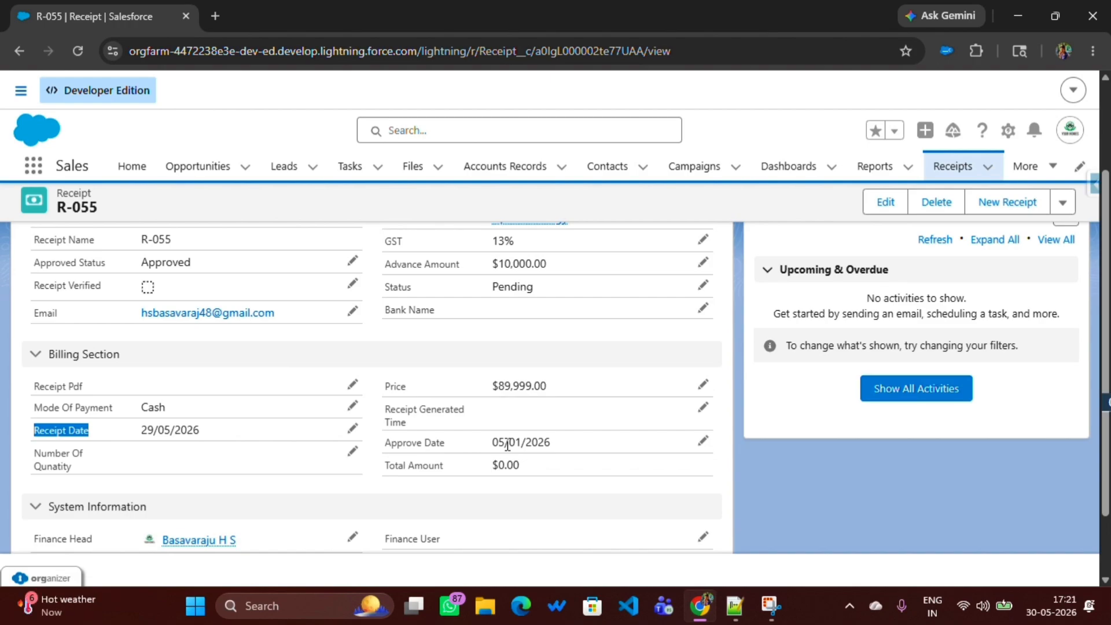
pyautogui.click(284, 435)
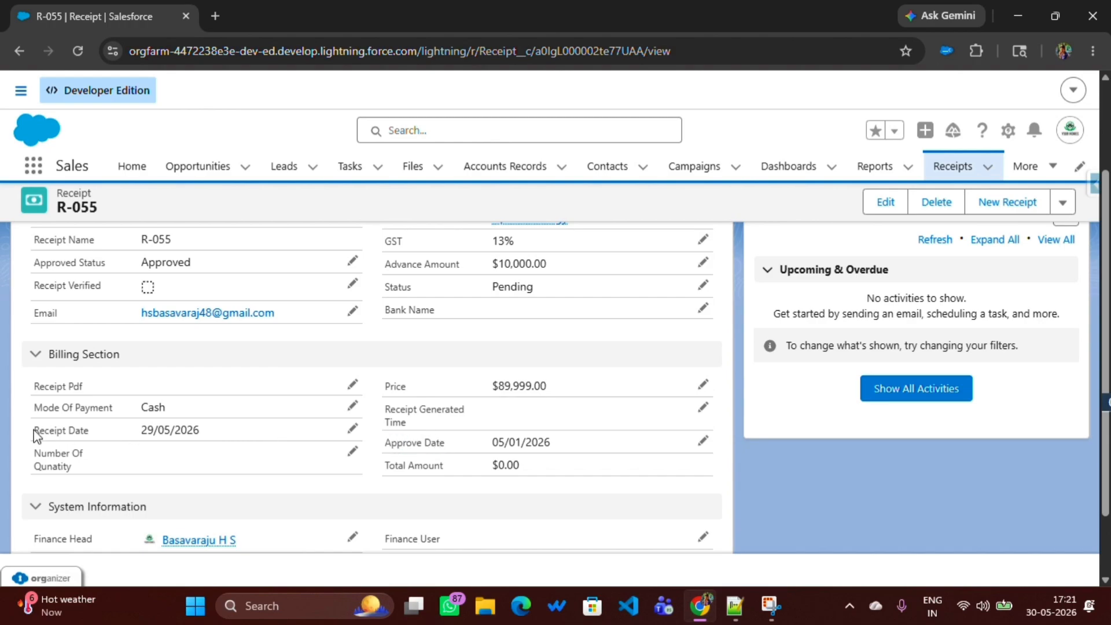
pyautogui.moveTo(89, 431); pyautogui.dragTo(82, 430)
# - Open the validation rules of the Receipt object in its object setup
pyautogui.click(1010, 131)
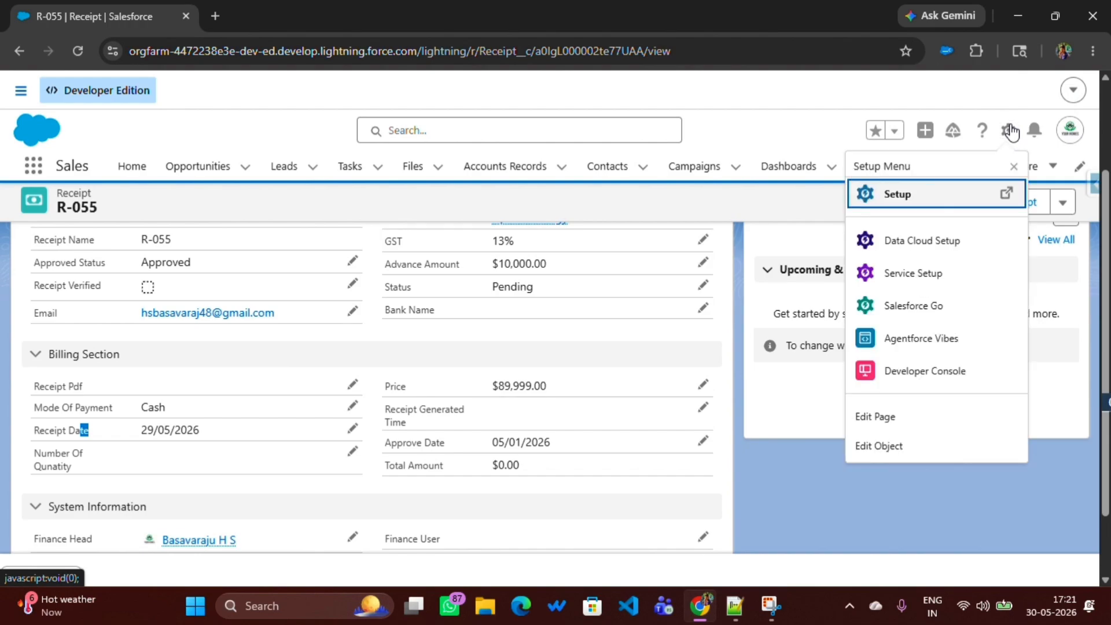
pyautogui.click(884, 446)
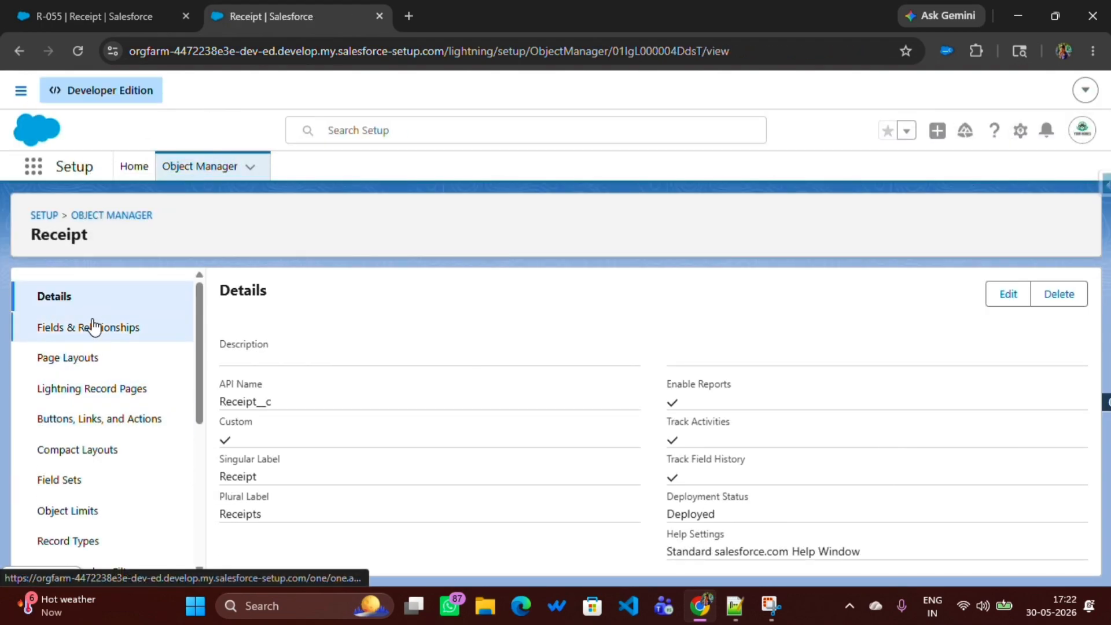
pyautogui.scroll(-3, 91, 498)
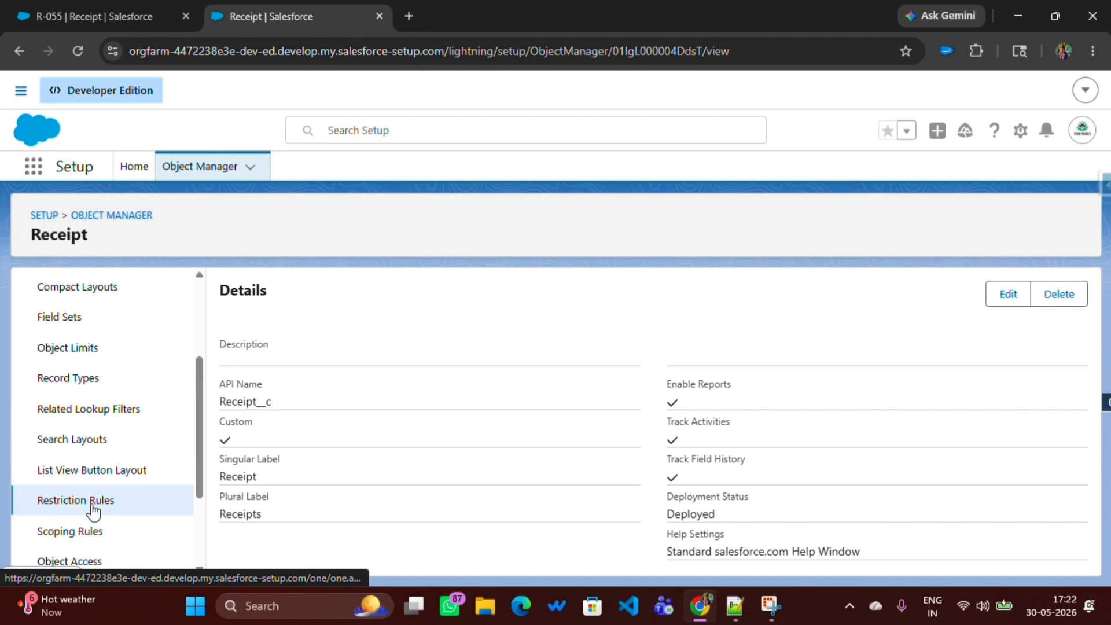
pyautogui.scroll(-3, 92, 472)
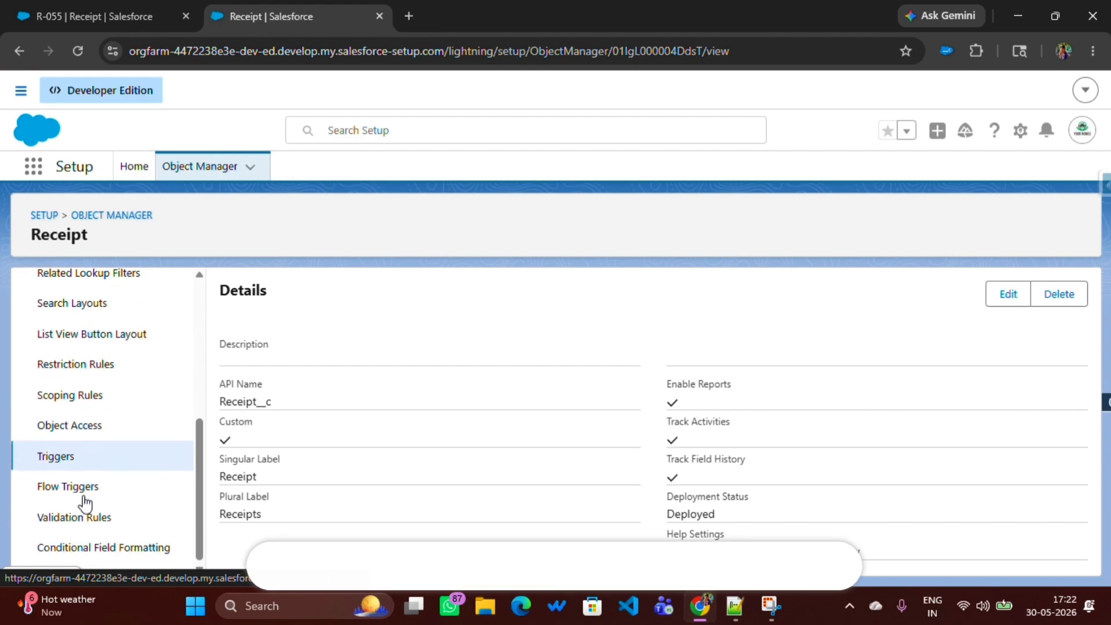
pyautogui.click(80, 519)
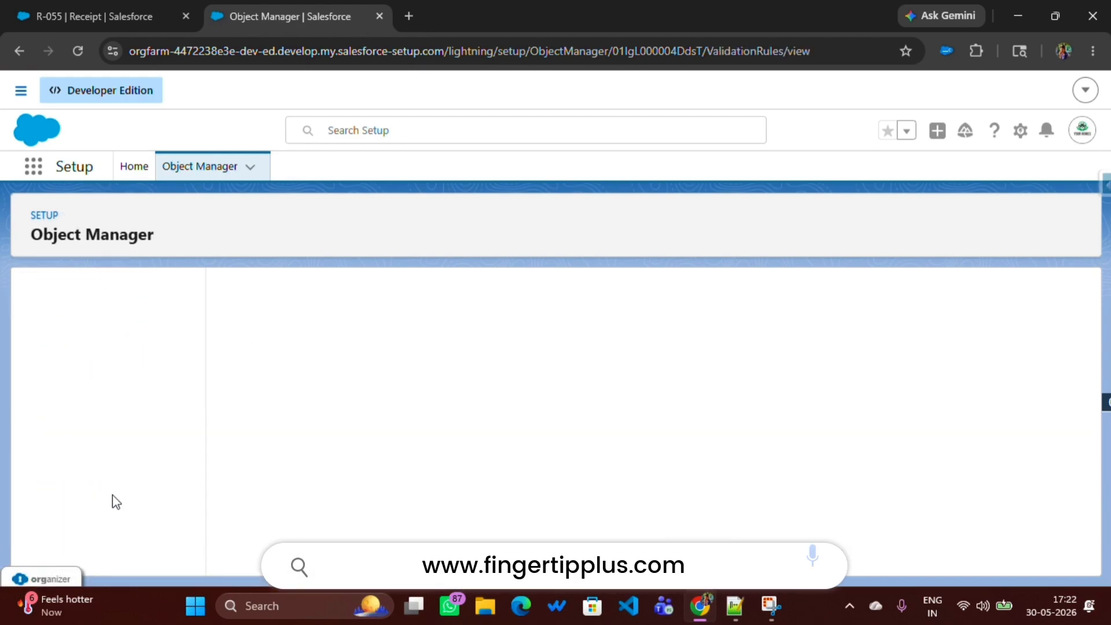
# - Start a new Receipt validation rule named date_validati_rule_for_Apprpve_date
pyautogui.click(1069, 296)
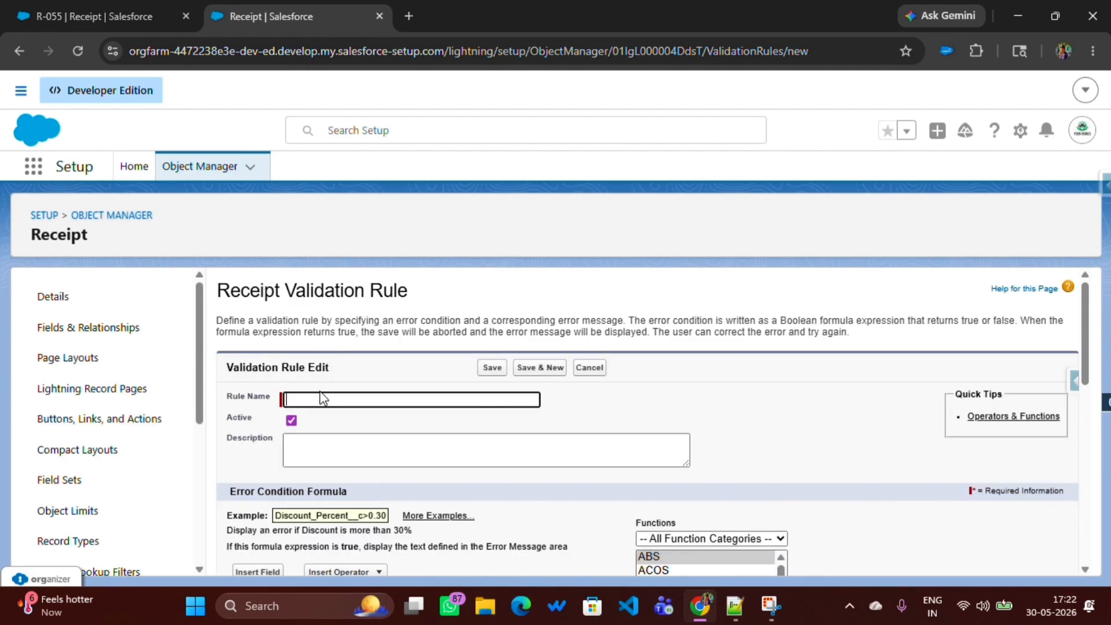
pyautogui.write('date validati rule for Apprpve ')
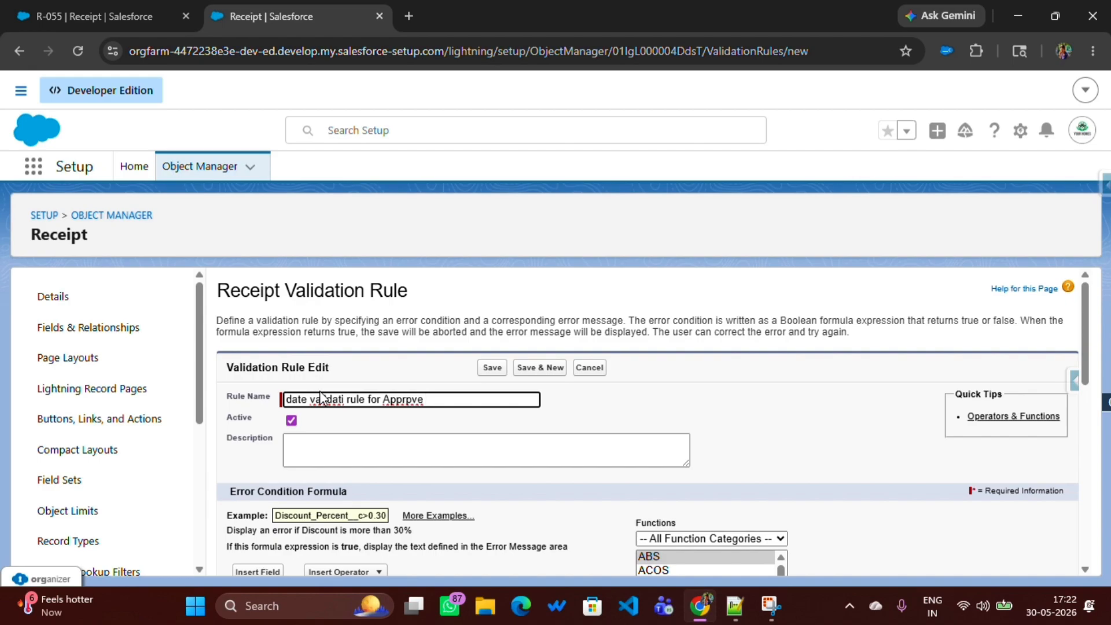
pyautogui.write('date')
# - Insert the Receipt Date field, Receipt_Date__c, into the rule's error condition formula
pyautogui.scroll(-6, 290, 426)
pyautogui.scroll(3, 284, 426)
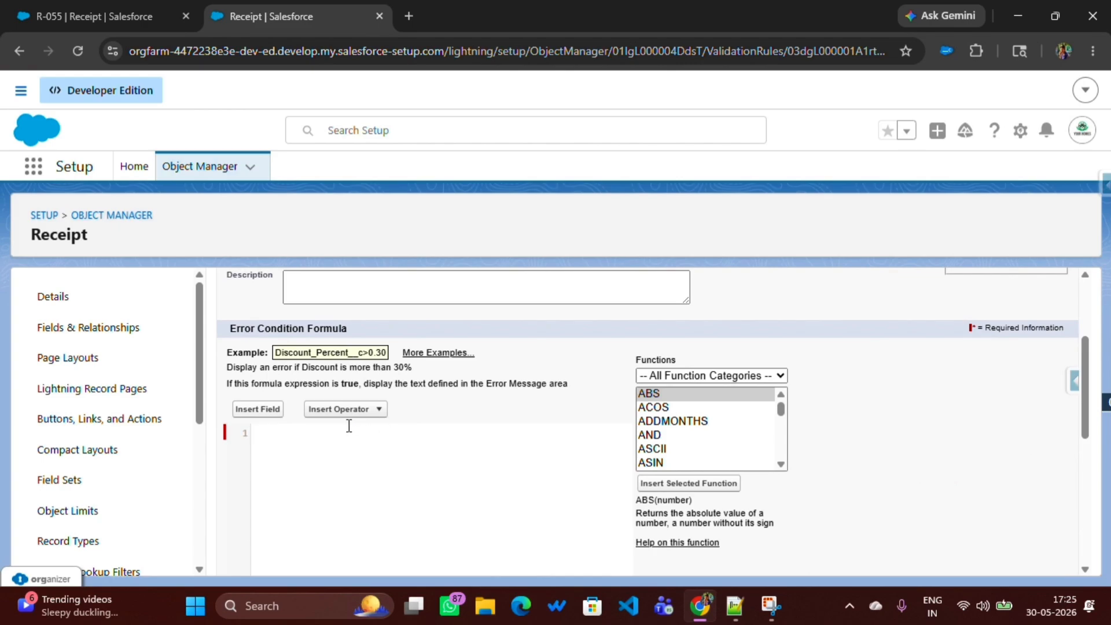
pyautogui.click(270, 411)
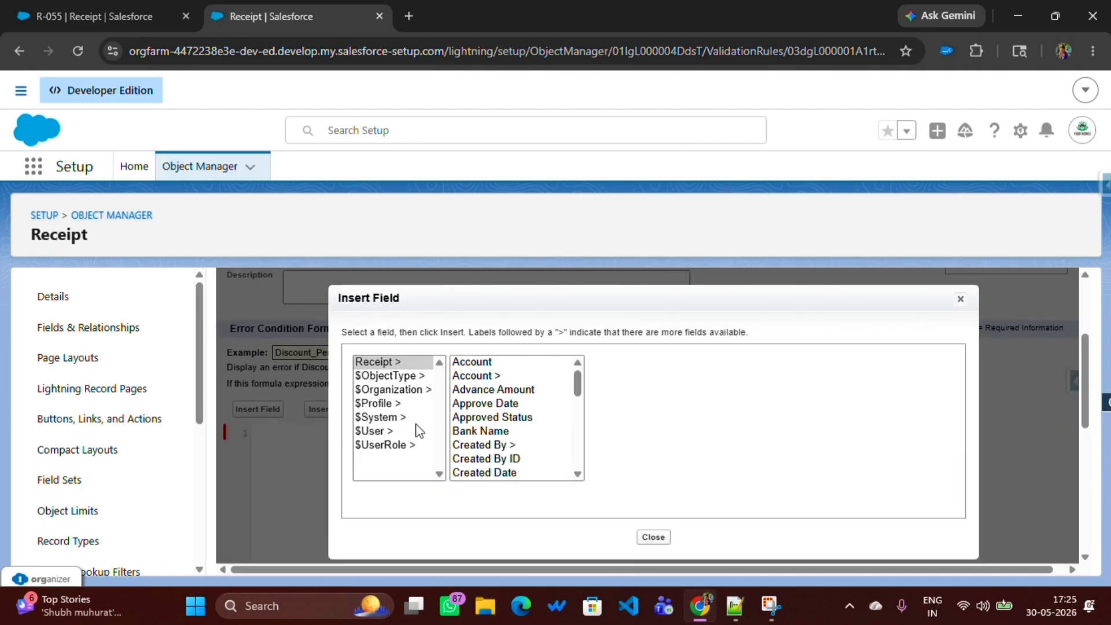
pyautogui.scroll(-5, 478, 442)
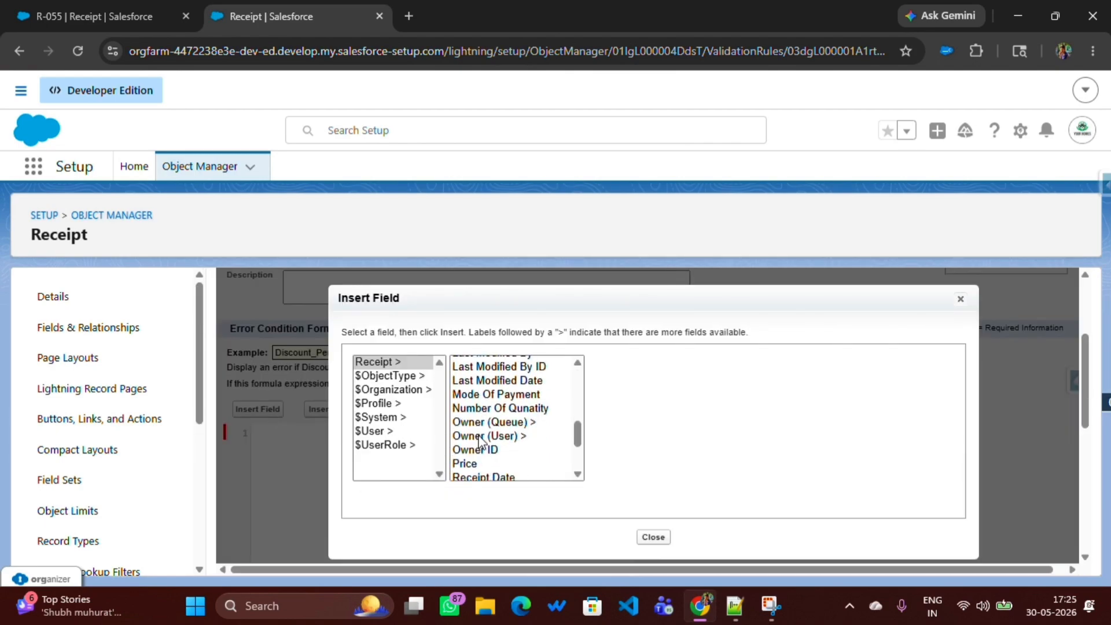
pyautogui.scroll(-2, 478, 443)
pyautogui.click(490, 398)
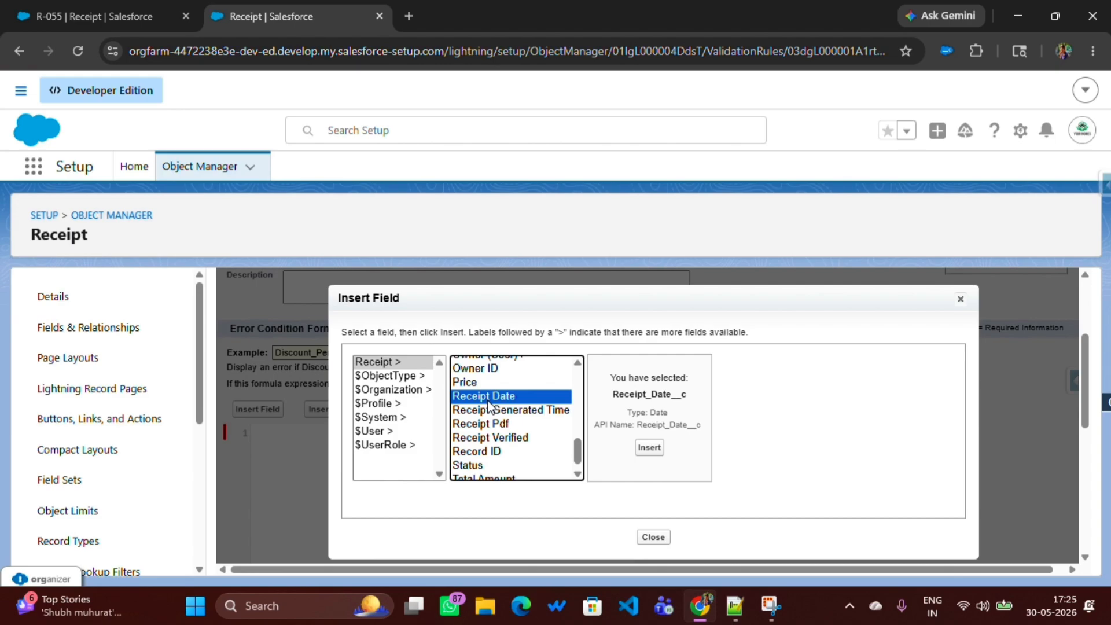
pyautogui.click(649, 448)
# - Complete the formula as Receipt_Date__c > Approve_Date__c by inserting the Greater Than operator and the Approve Date field
pyautogui.click(342, 410)
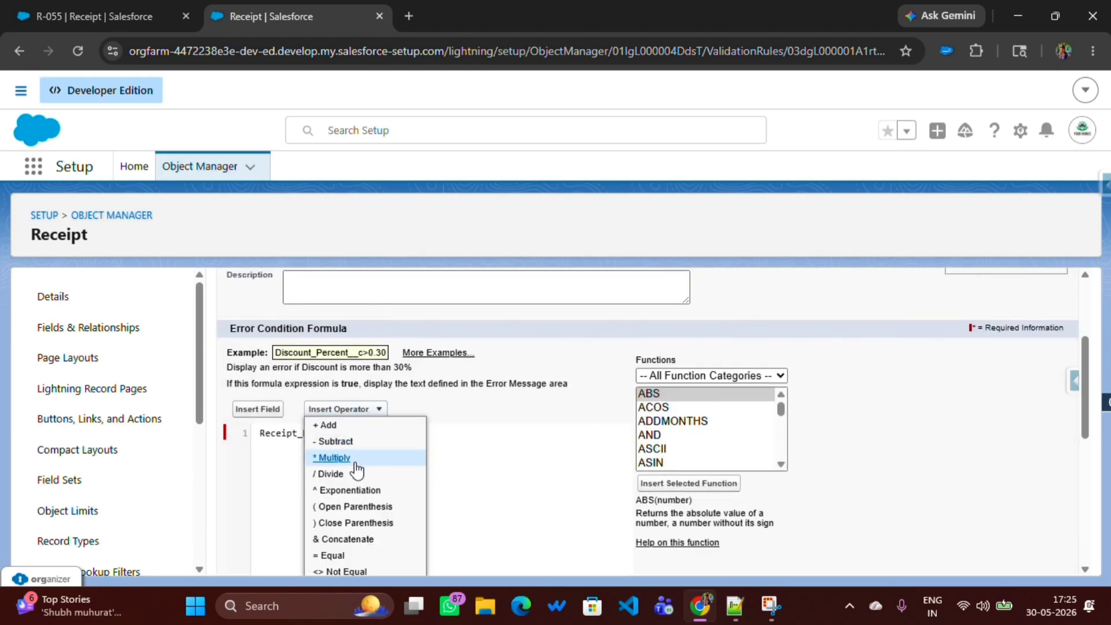
pyautogui.scroll(-3, 357, 470)
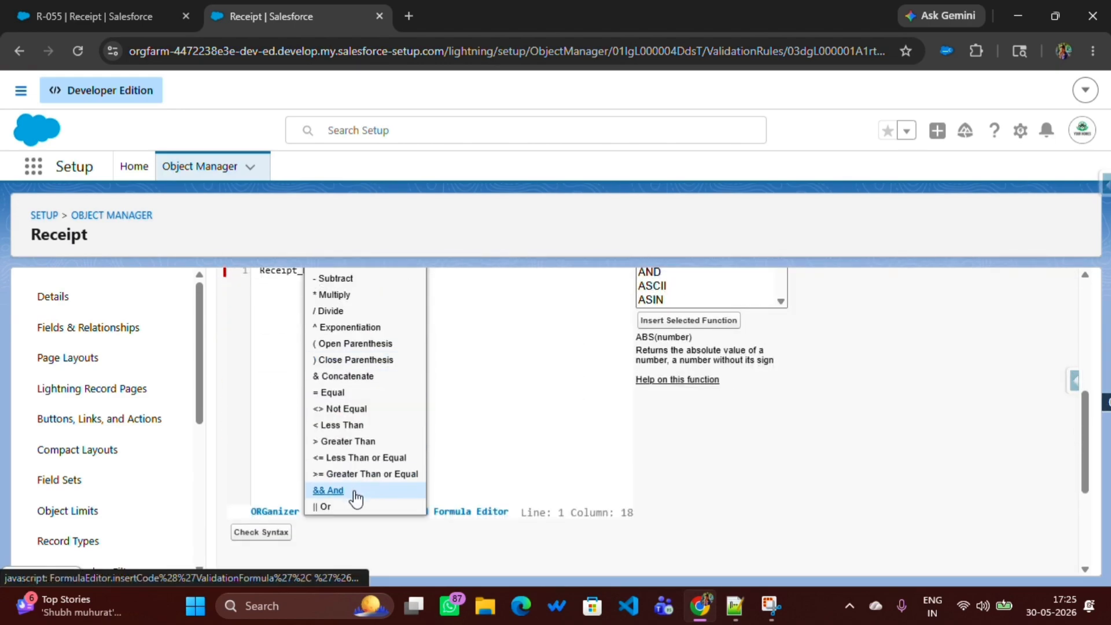
pyautogui.click(354, 442)
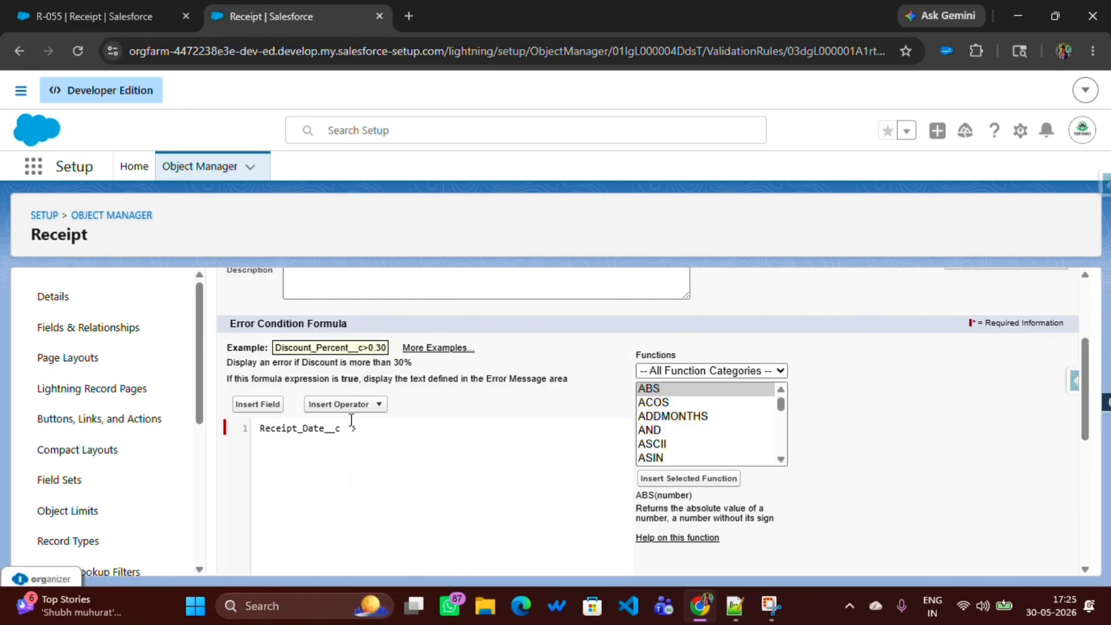
pyautogui.click(255, 404)
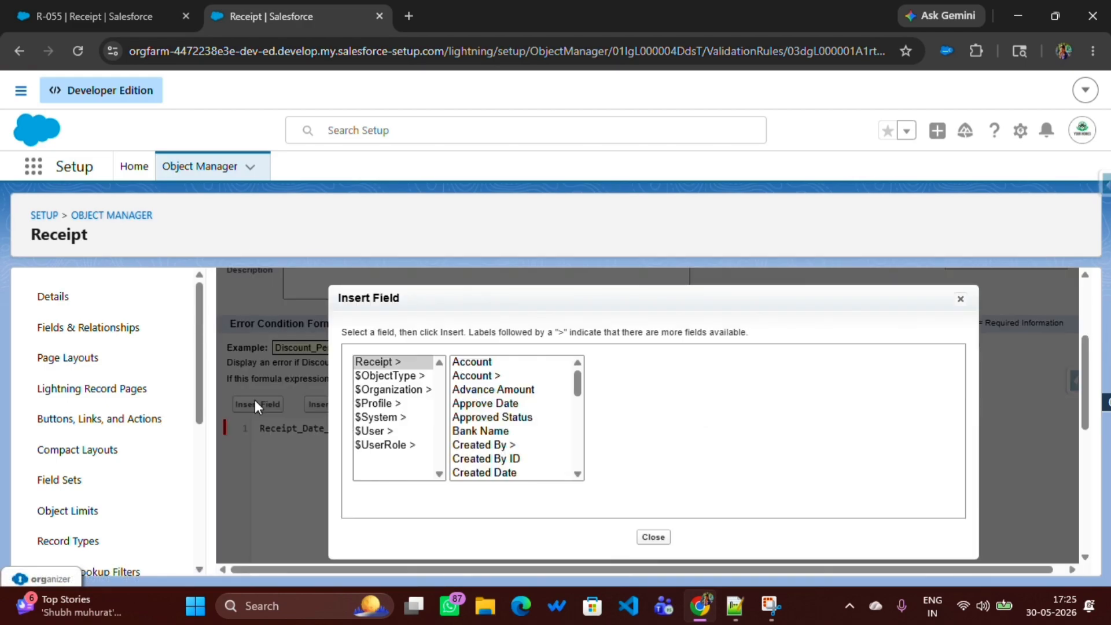
pyautogui.click(501, 407)
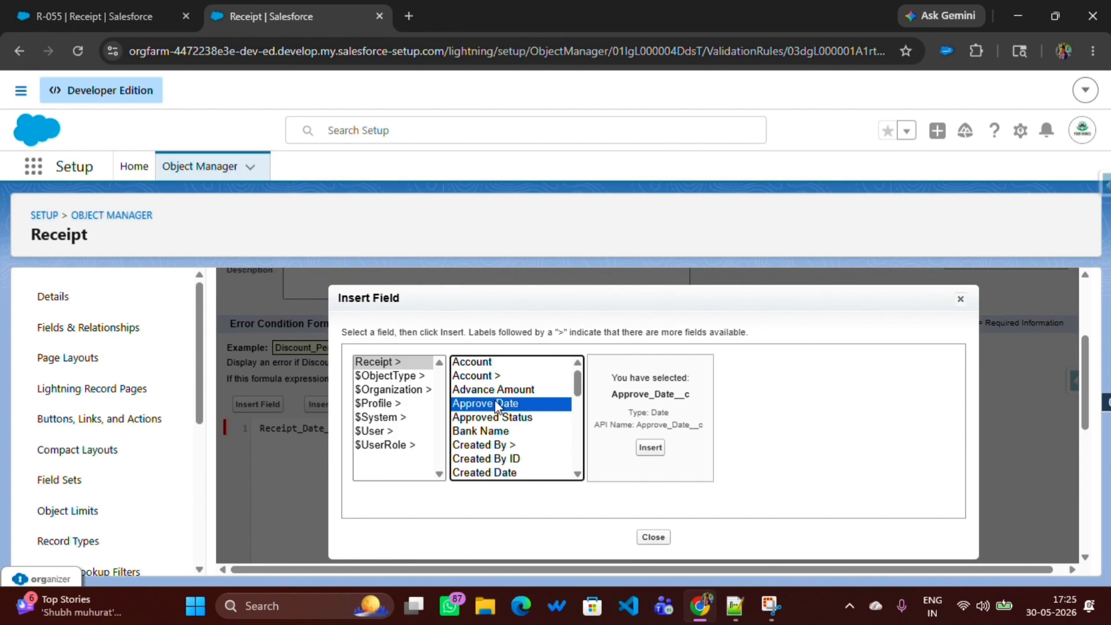
pyautogui.click(650, 447)
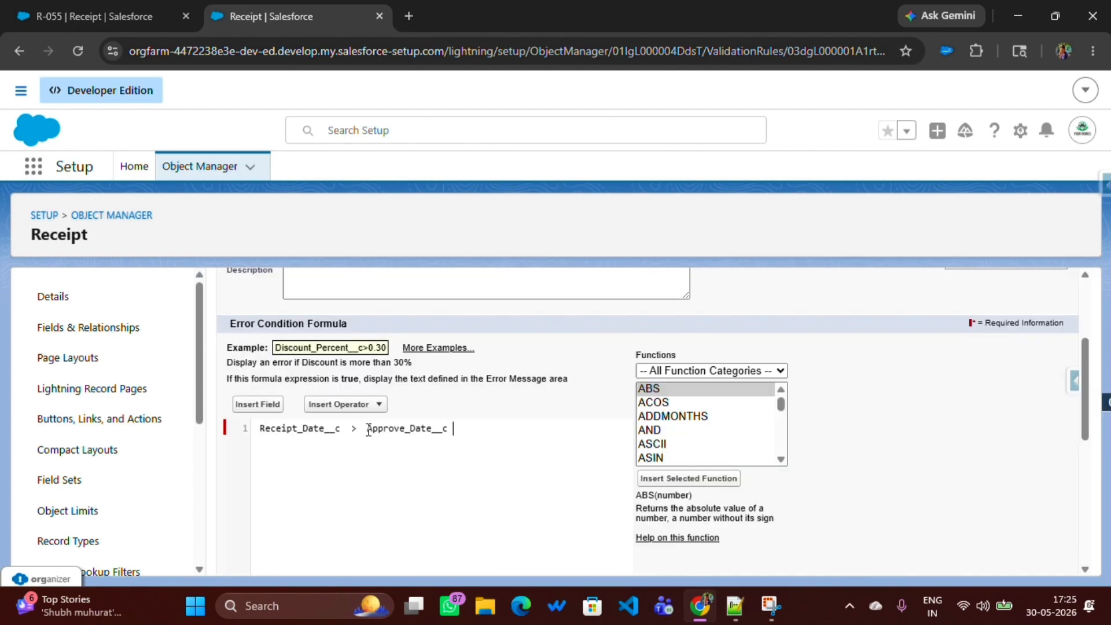
pyautogui.moveTo(363, 429); pyautogui.dragTo(465, 428)
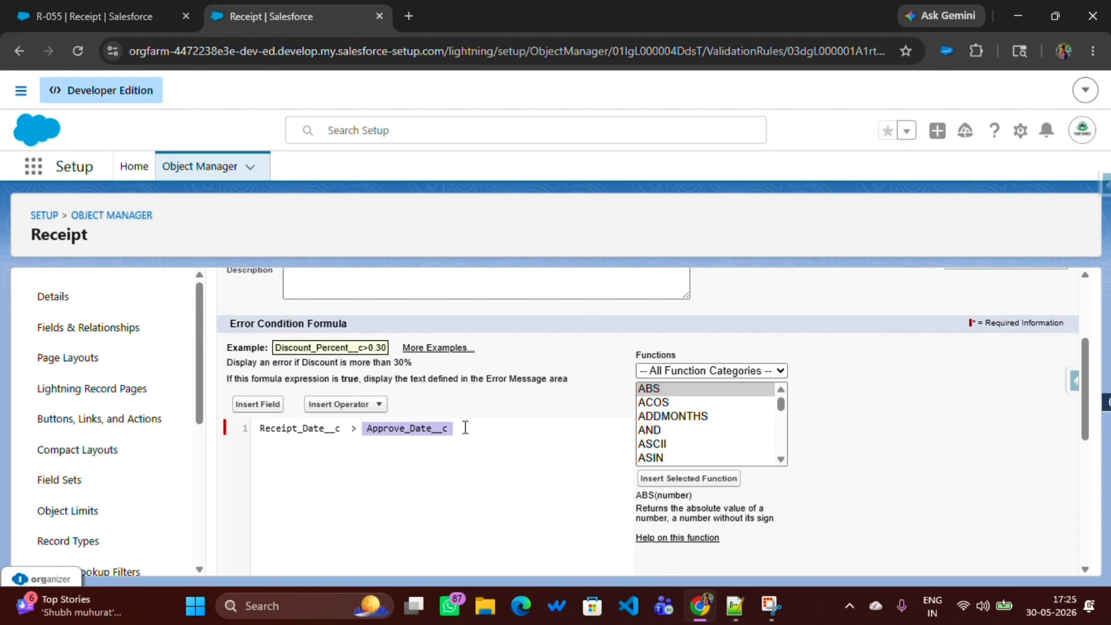
# - Check the syntax of the error condition formula
pyautogui.scroll(-4, 466, 438)
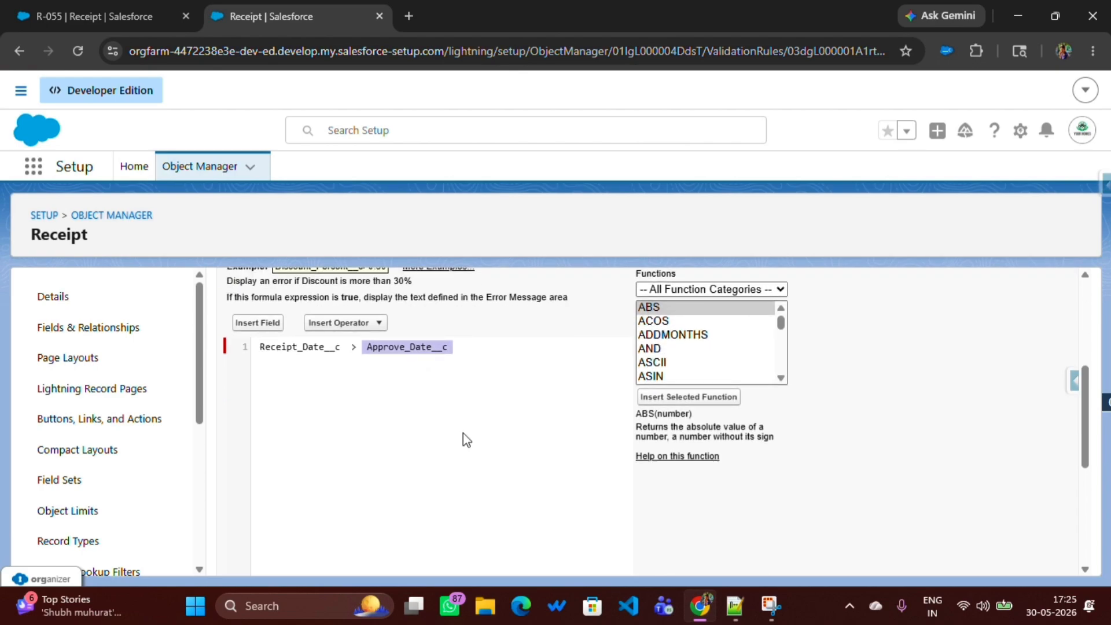
pyautogui.scroll(2, 330, 473)
pyautogui.scroll(-2, 331, 473)
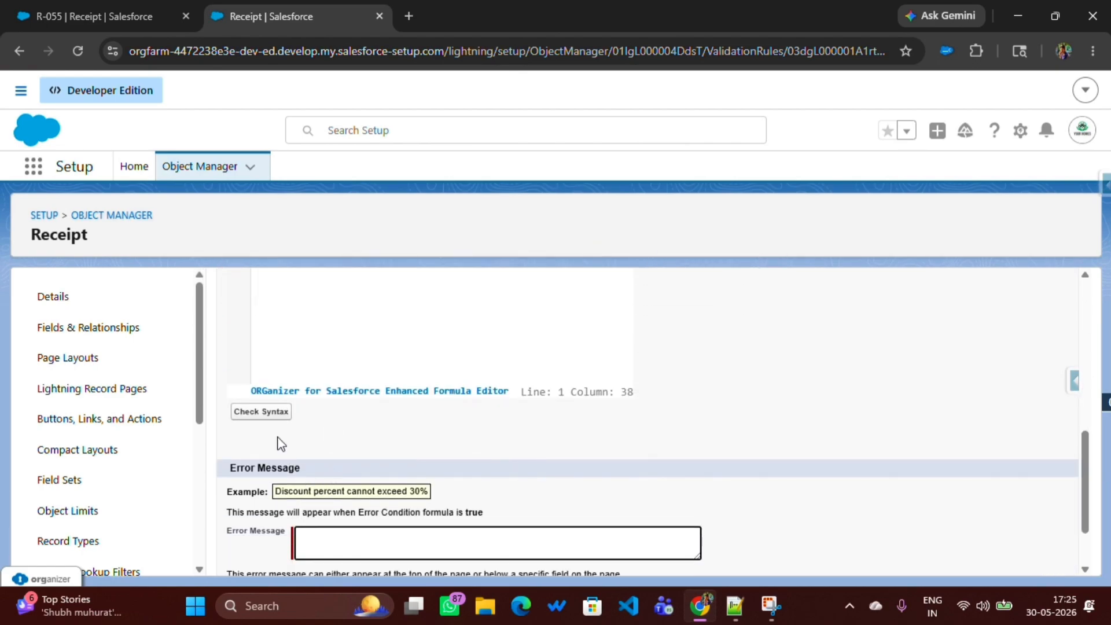
pyautogui.click(262, 411)
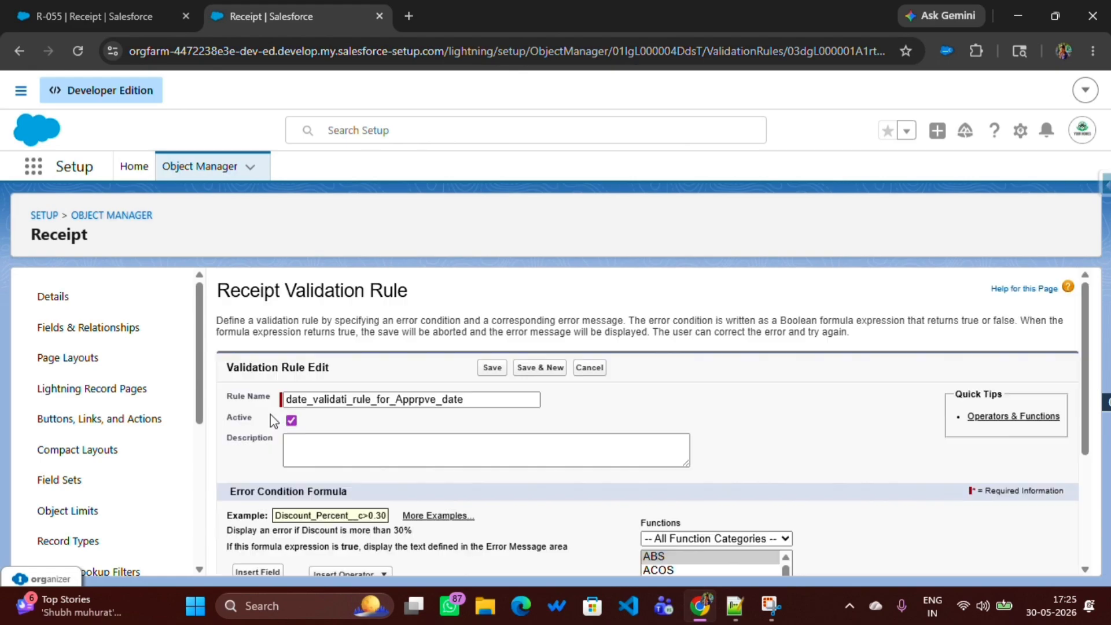
# - Enter the error message "Approved date Not Be Past !!" and save the validation rule
pyautogui.scroll(-8, 274, 422)
pyautogui.click(303, 454)
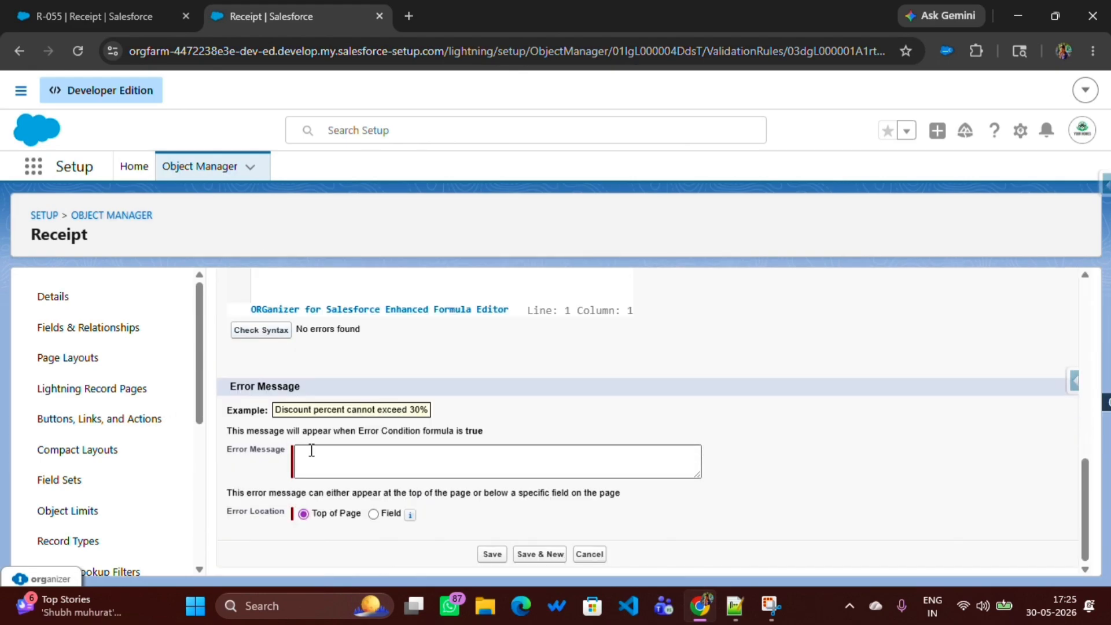
pyautogui.click(317, 459)
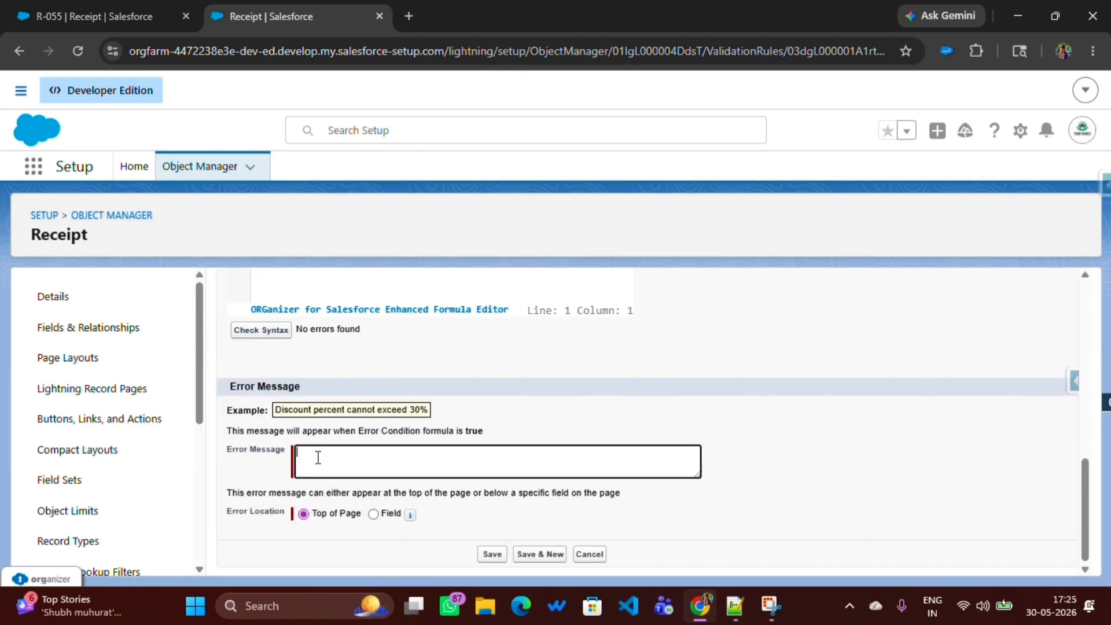
pyautogui.write('Approved date Not Be Past !!')
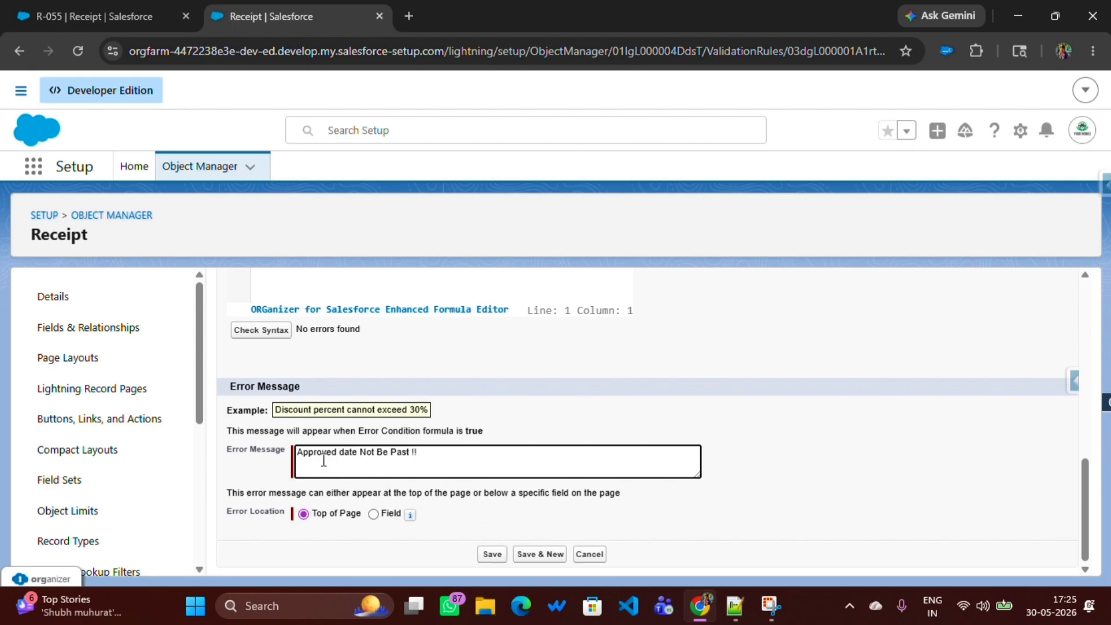
pyautogui.click(490, 556)
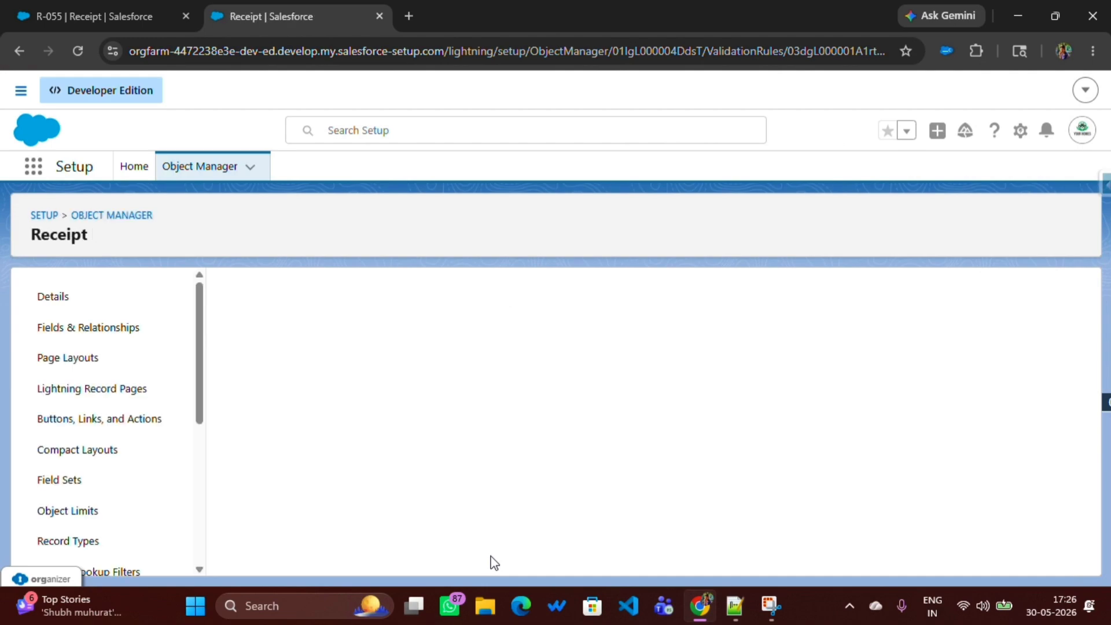
# - Return to the open receipt record in the Sales app and change the display density to Compact
pyautogui.click(69, 11)
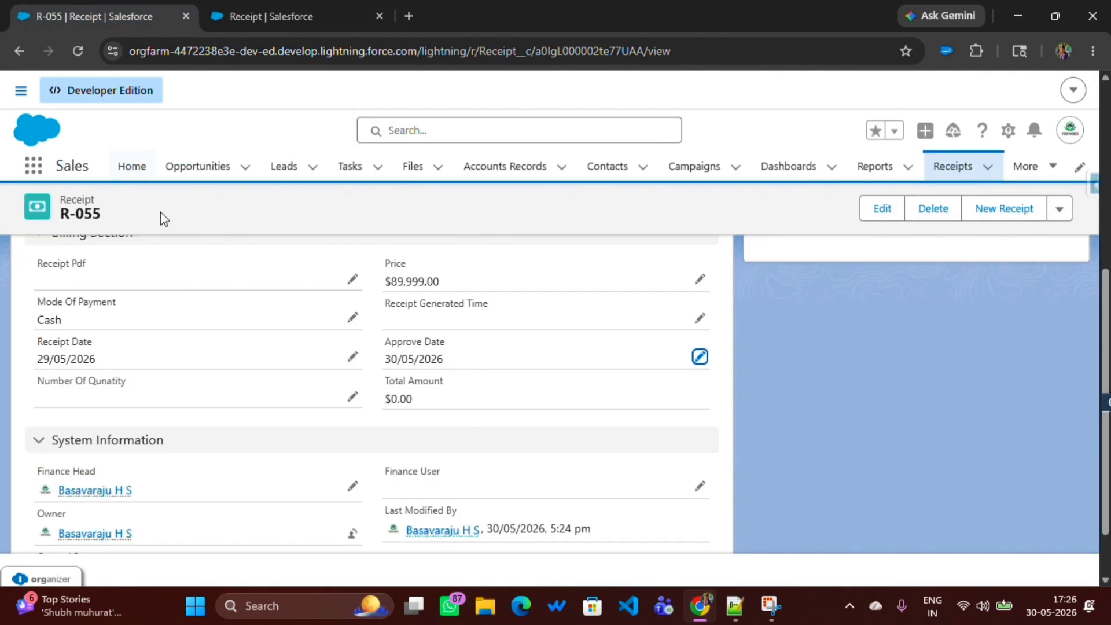
pyautogui.scroll(10, 491, 323)
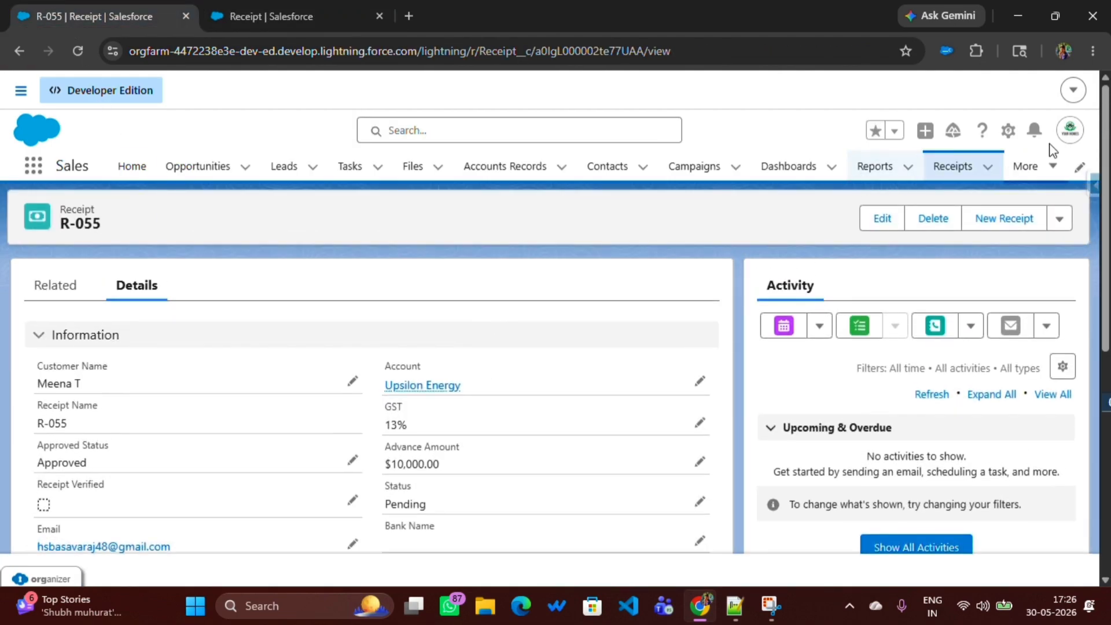
pyautogui.click(1070, 130)
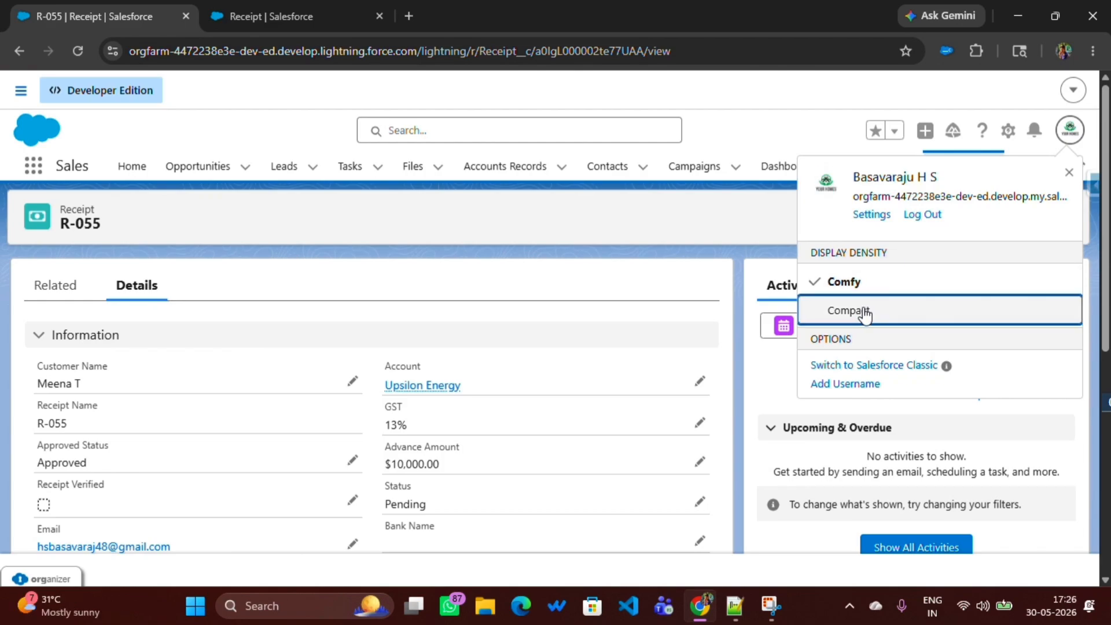
pyautogui.click(865, 315)
pyautogui.click(775, 364)
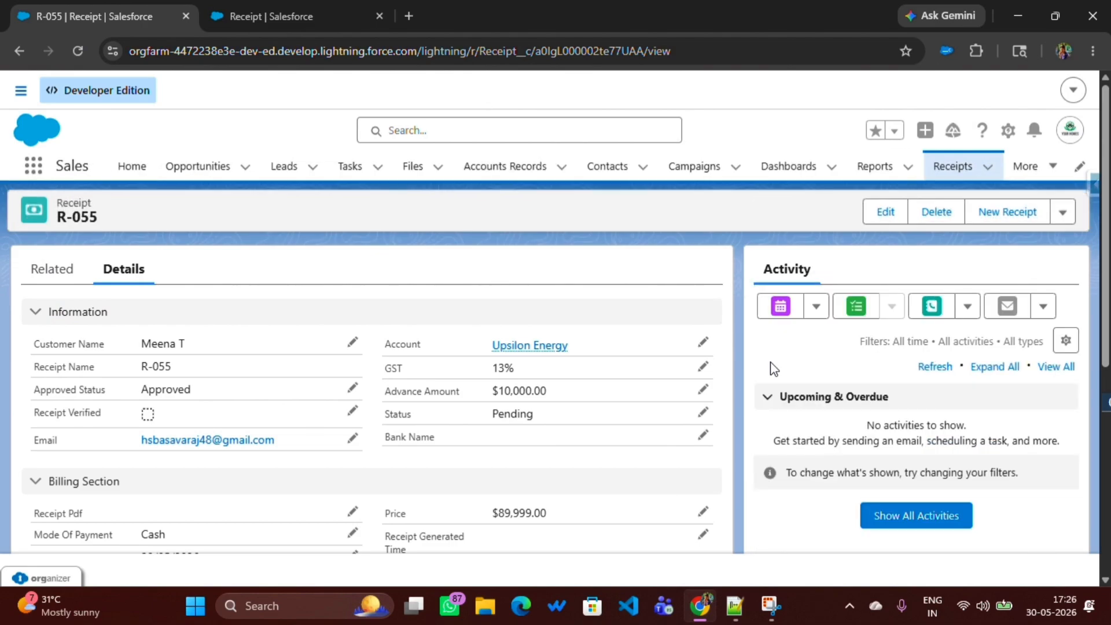
# - Test the validation rule by trying to save the receipt with the Approve Date set to 27/05/2026
pyautogui.scroll(-3, 769, 367)
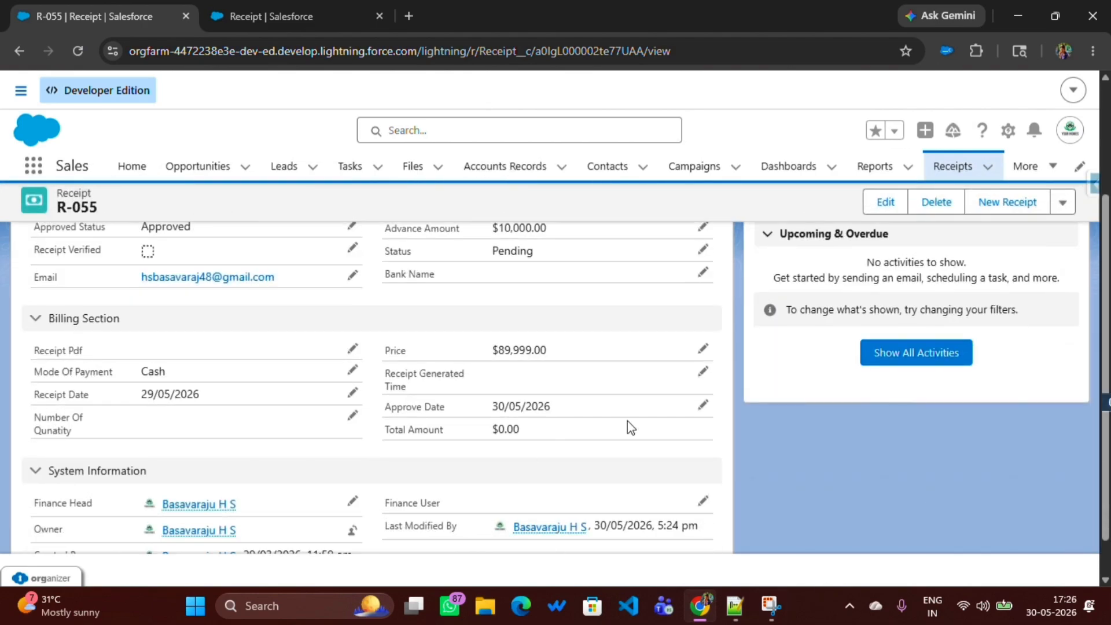
pyautogui.click(703, 405)
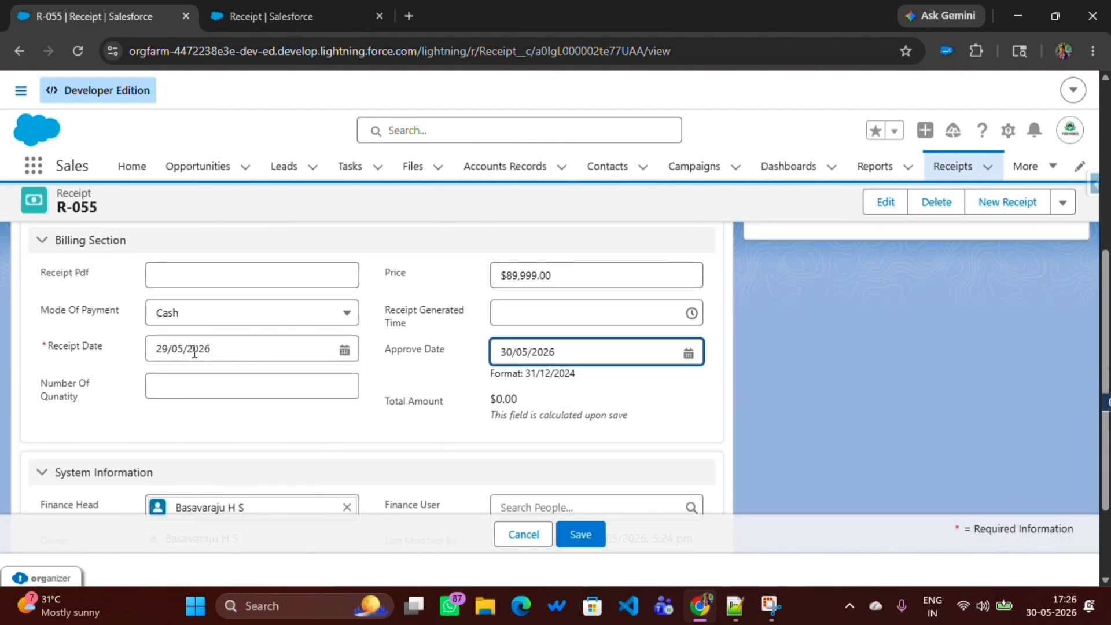
pyautogui.click(520, 351)
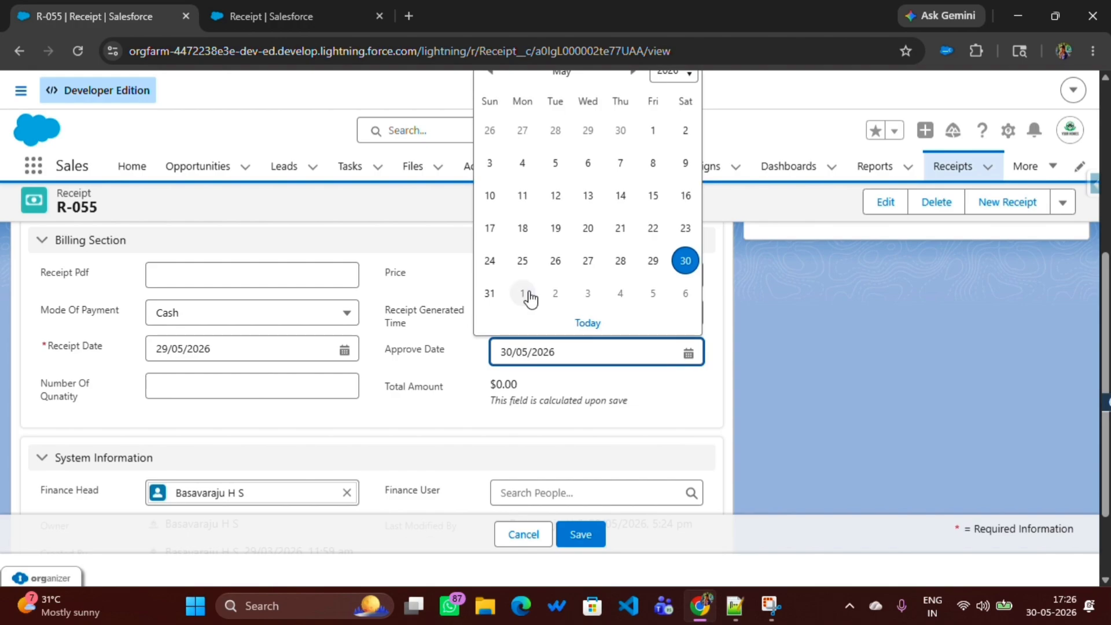
pyautogui.click(591, 265)
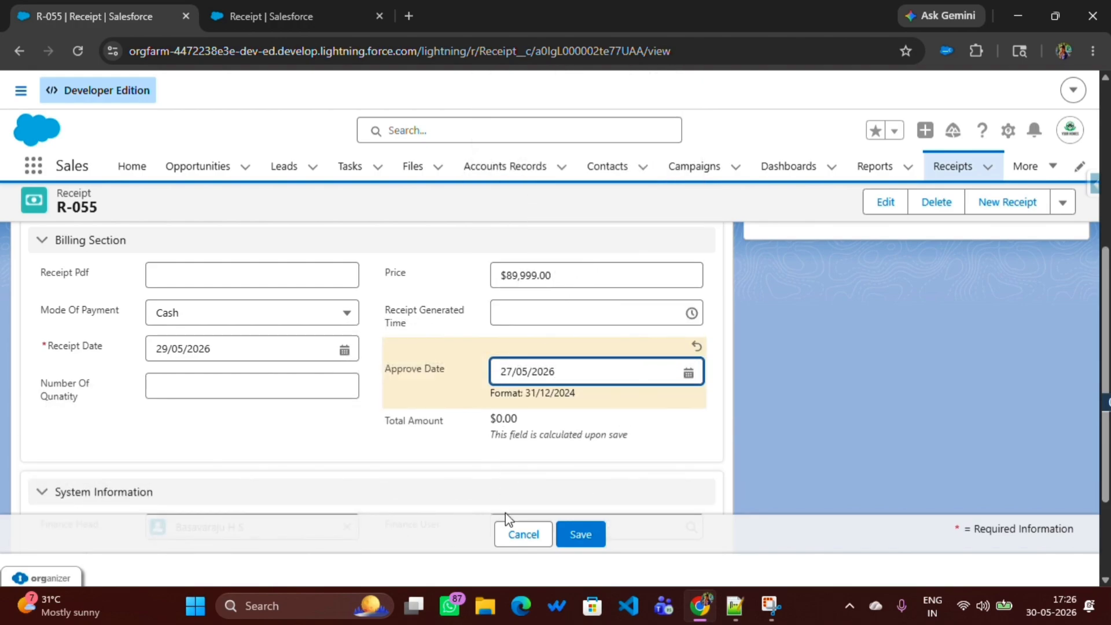
pyautogui.click(579, 543)
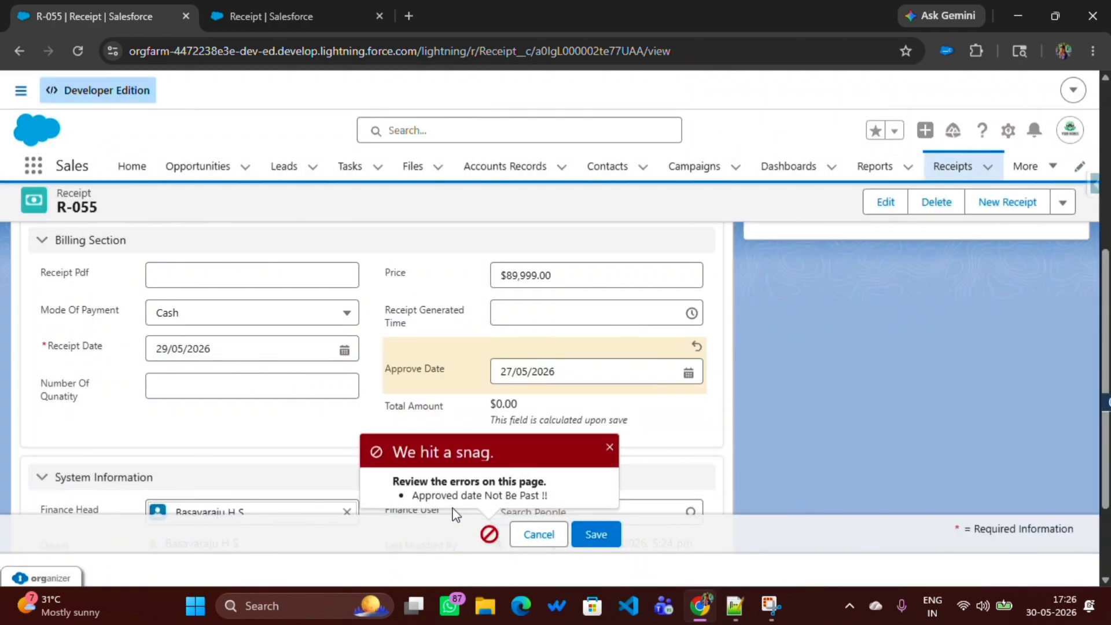
pyautogui.moveTo(414, 495); pyautogui.dragTo(576, 497)
# - Set the receipt's Approve Date to 30/05/2026 and save the record
pyautogui.click(554, 371)
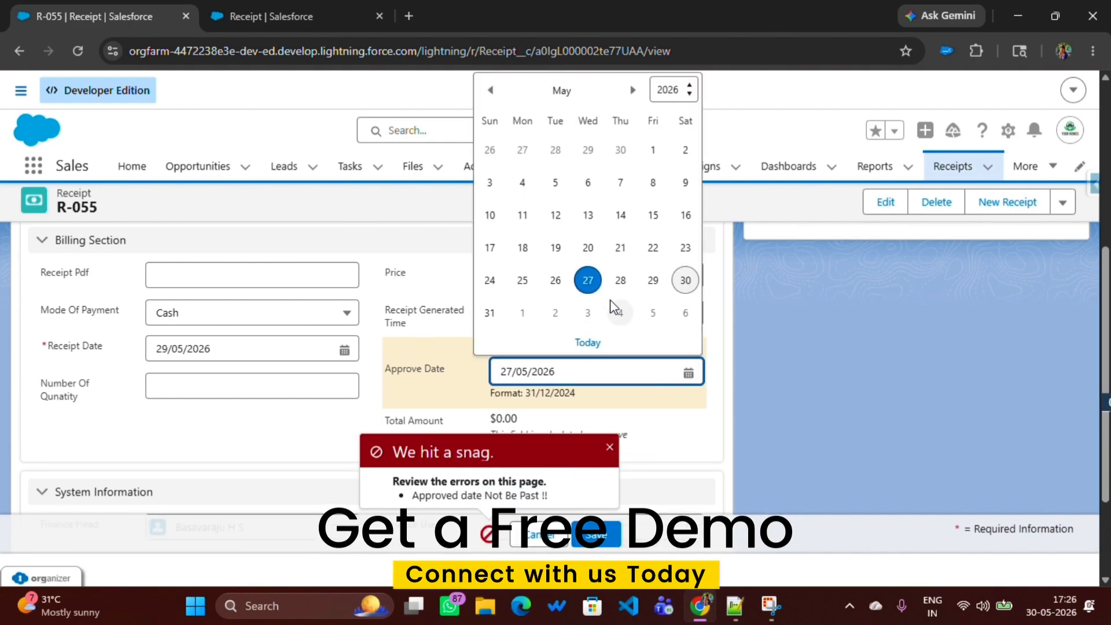
pyautogui.click(683, 280)
pyautogui.click(605, 537)
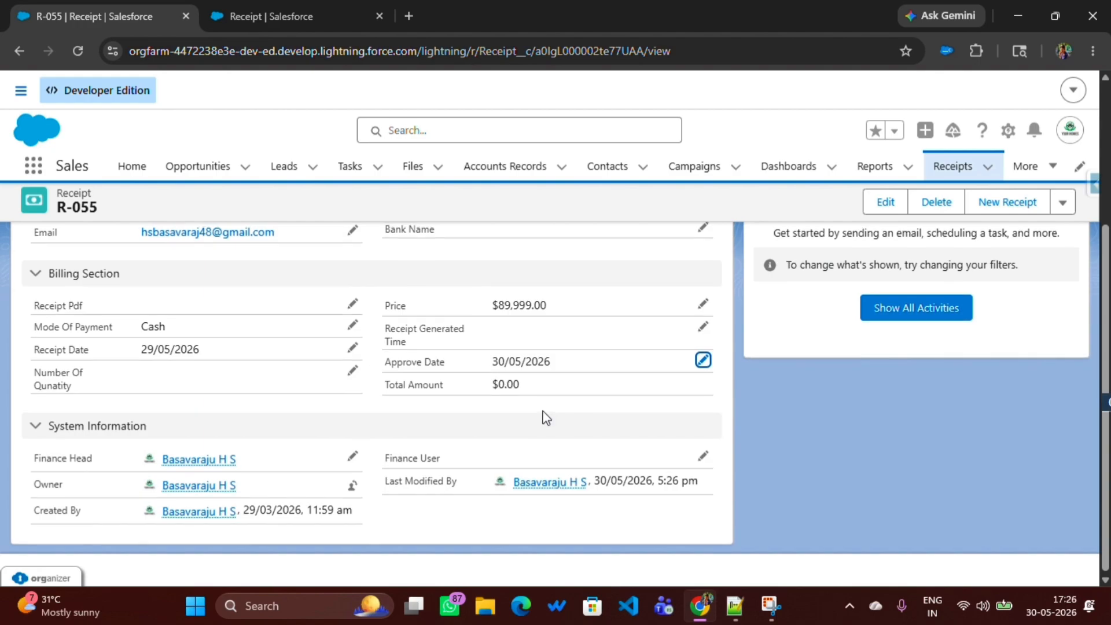
pyautogui.scroll(3, 546, 417)
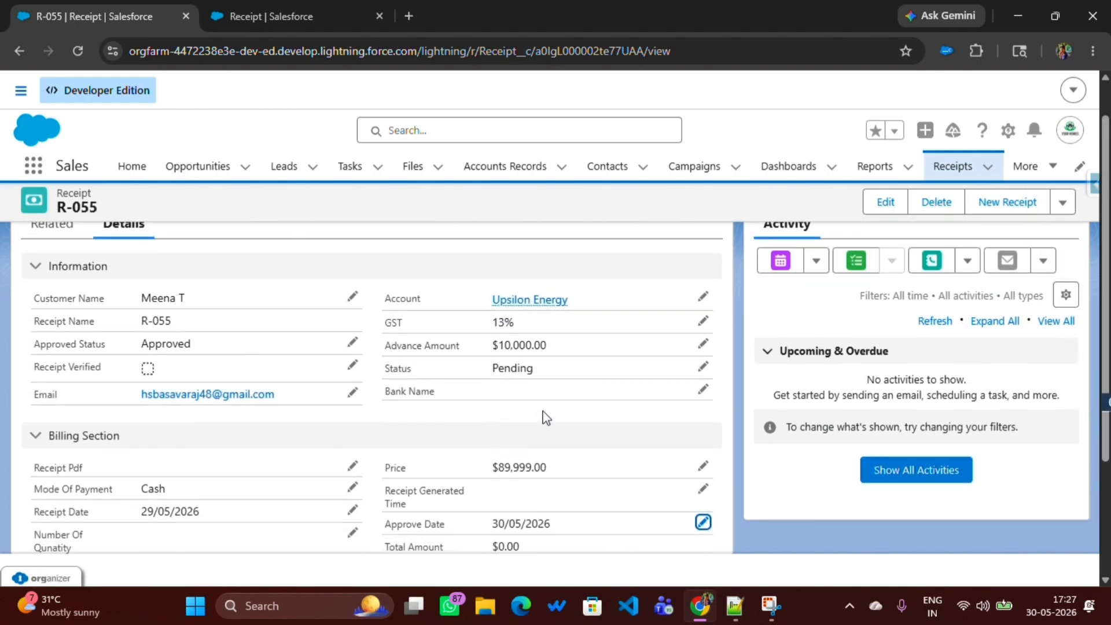